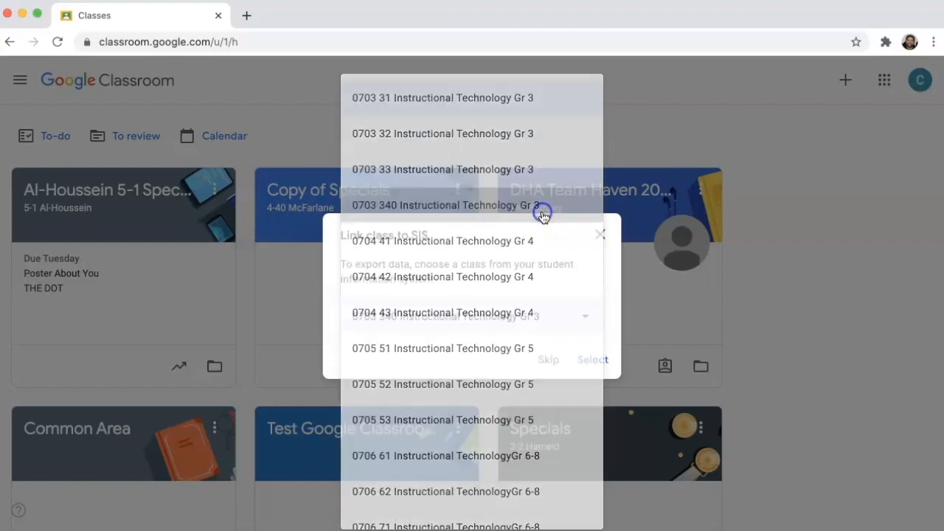
{"action": "left_click", "coordinate": [591, 361]}
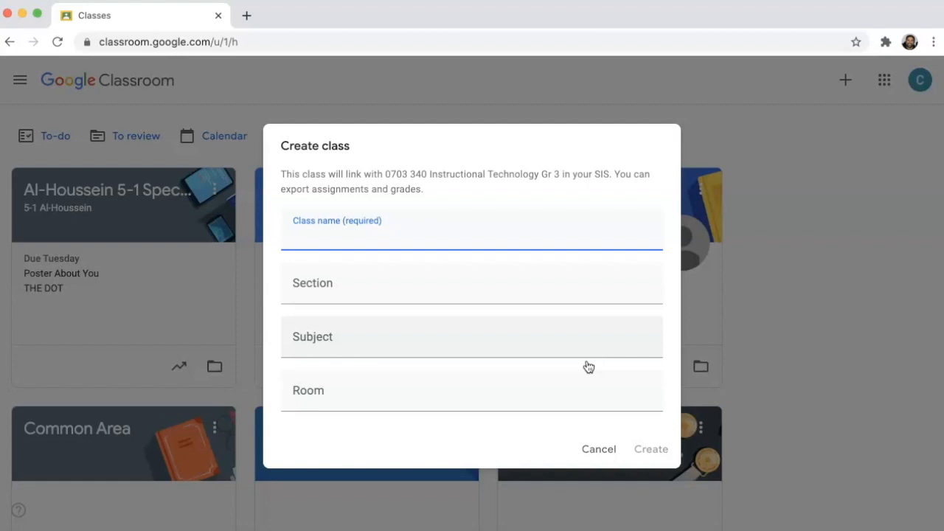
{"action": "left_click", "coordinate": [648, 447]}
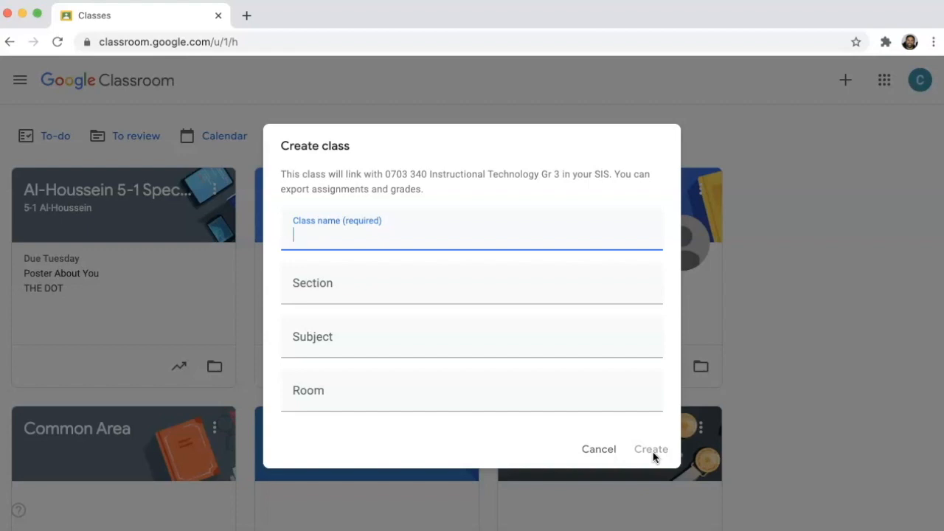
{"action": "left_click", "coordinate": [603, 452]}
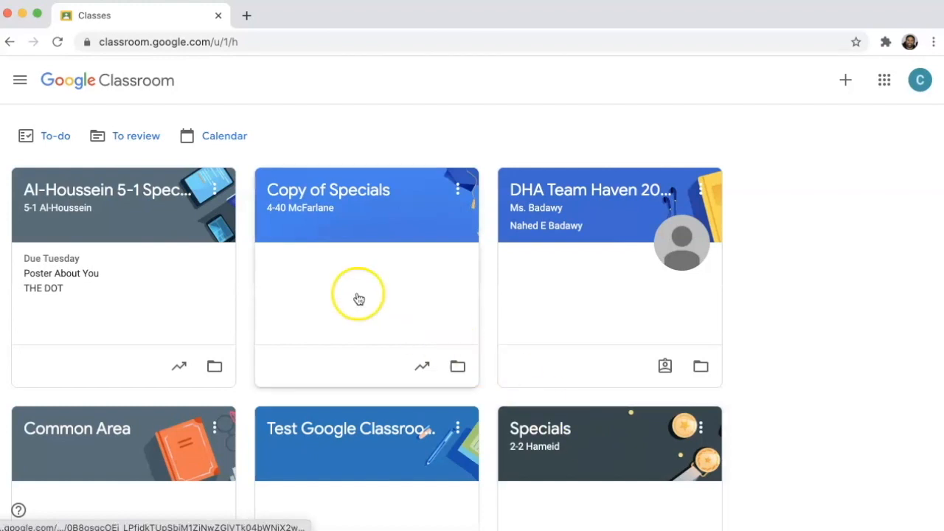
Step: Open the class settings of the existing 5-1 Specials class at the General section with the SIS link option
{"action": "left_click", "coordinate": [129, 194]}
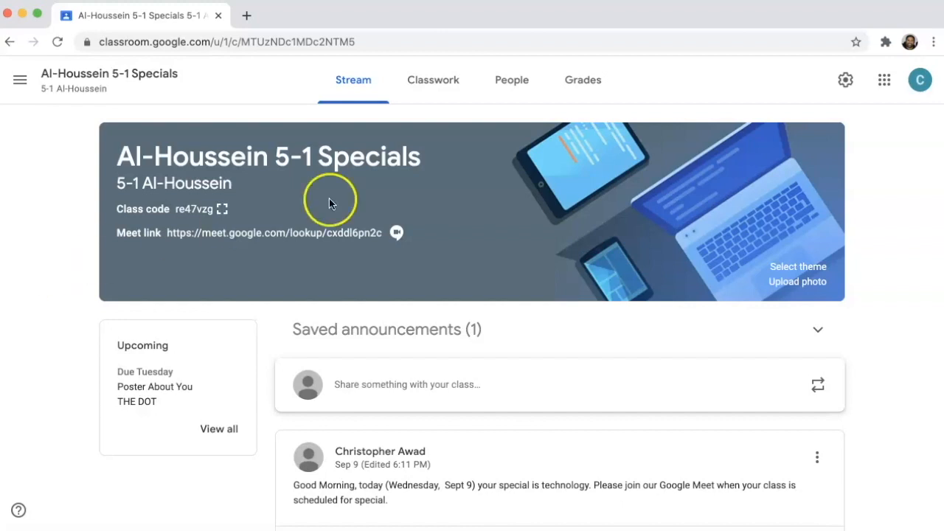
{"action": "left_click", "coordinate": [845, 80]}
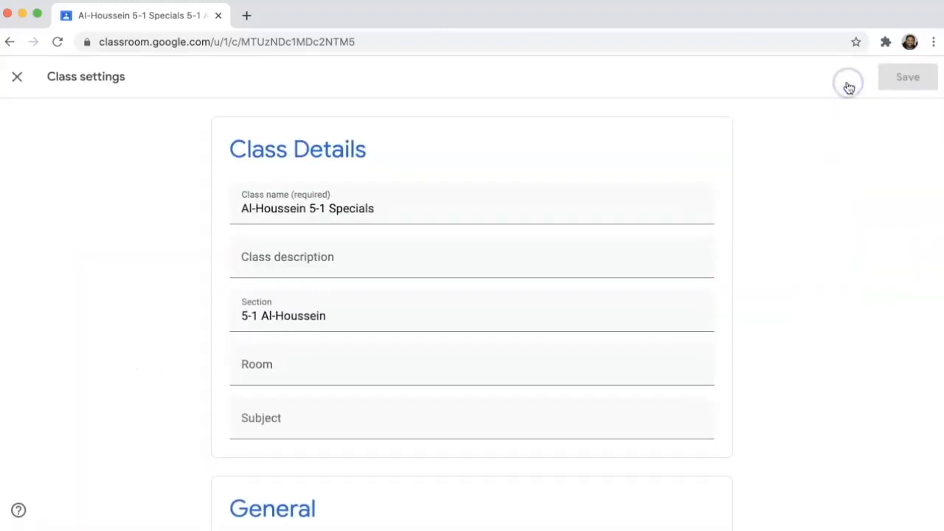
{"action": "scroll", "coordinate": [803, 119], "scroll_direction": "down", "scroll_amount": 5}
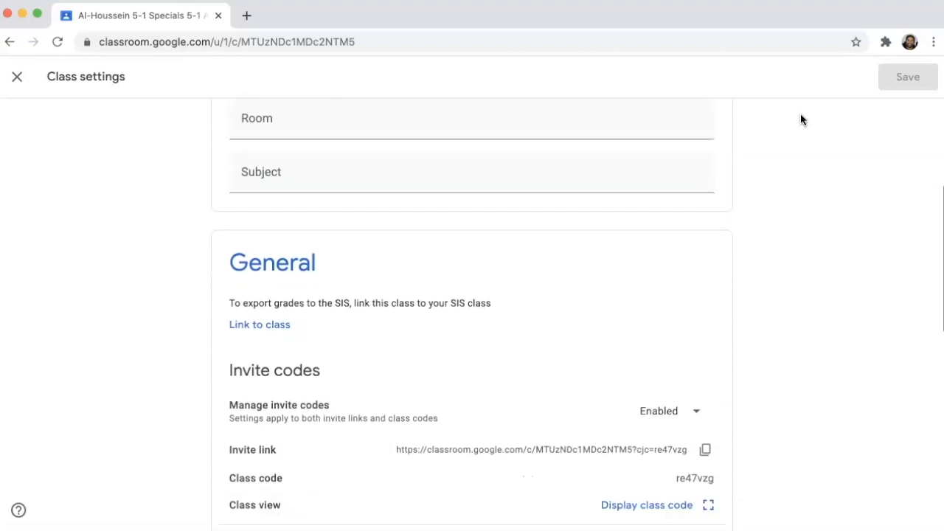
{"action": "scroll", "coordinate": [802, 119], "scroll_direction": "down", "scroll_amount": 2}
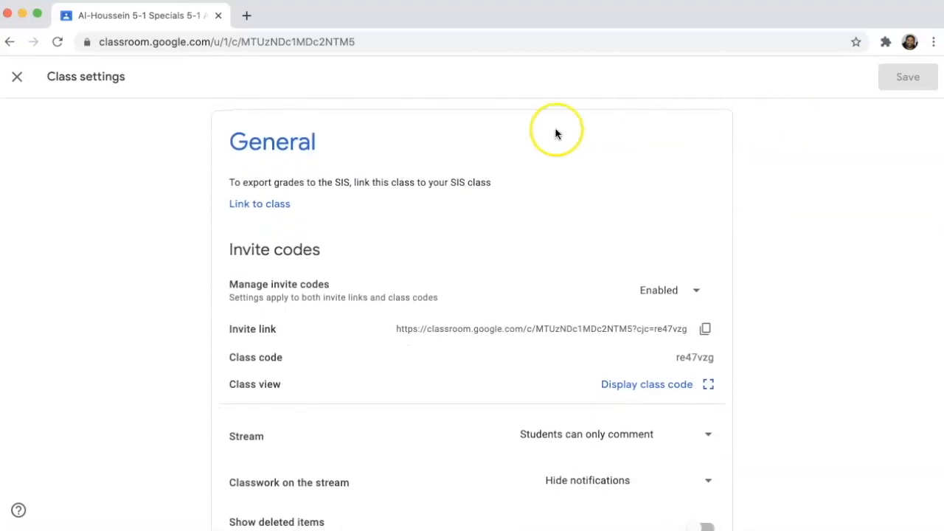
Step: Link the class to the SIS class 0705 51 Instructional Technology Gr 5 and close the class settings
{"action": "left_click", "coordinate": [263, 209]}
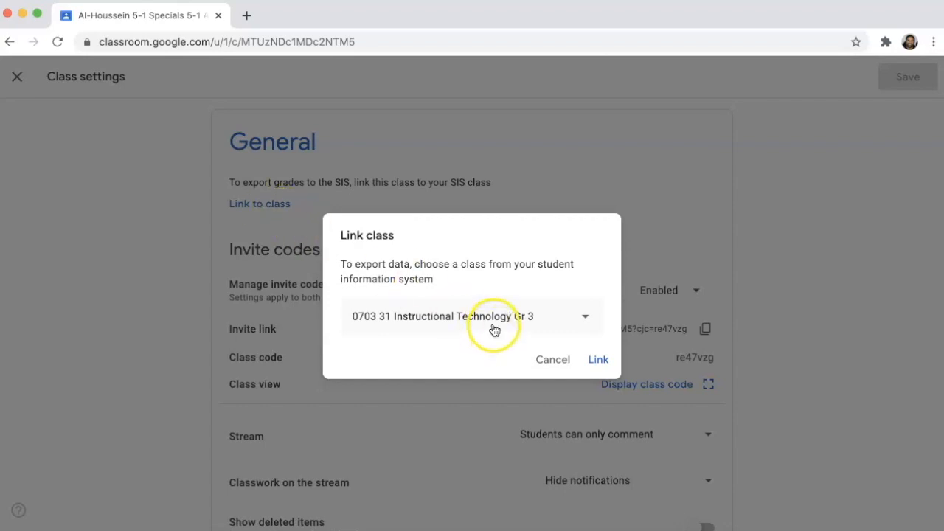
{"action": "left_click", "coordinate": [582, 317]}
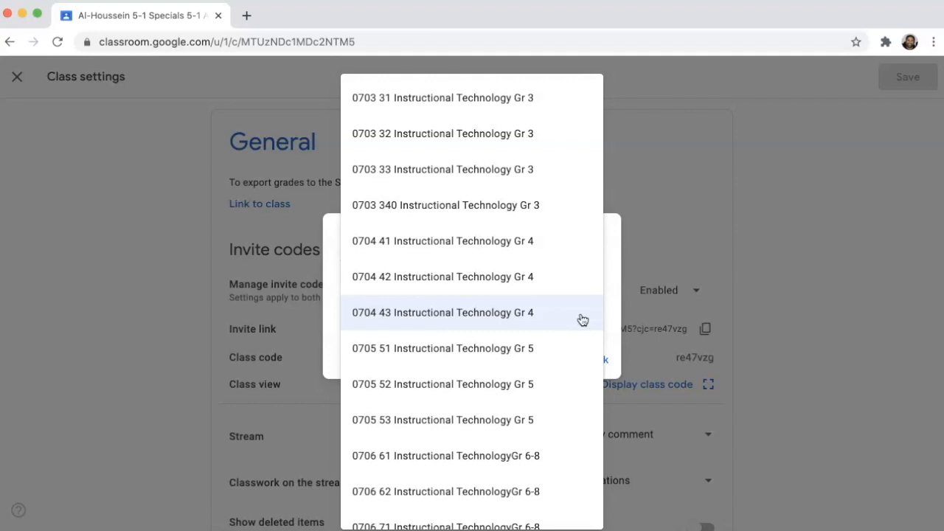
{"action": "left_click", "coordinate": [524, 348]}
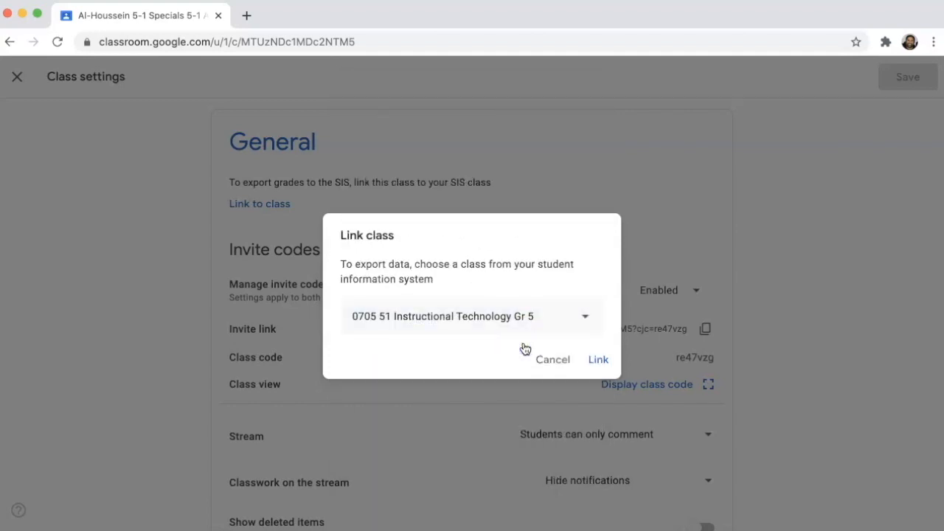
{"action": "left_click", "coordinate": [599, 361]}
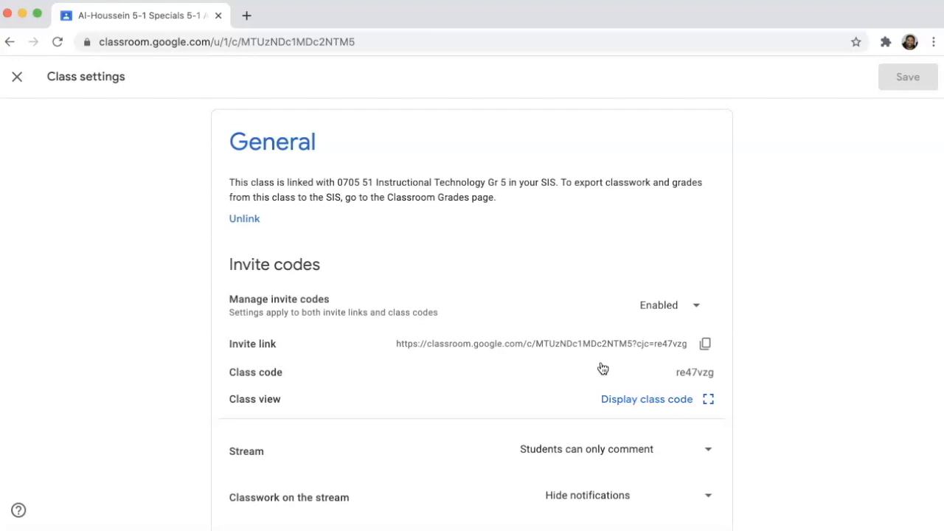
{"action": "scroll", "coordinate": [823, 382], "scroll_direction": "down", "scroll_amount": 1}
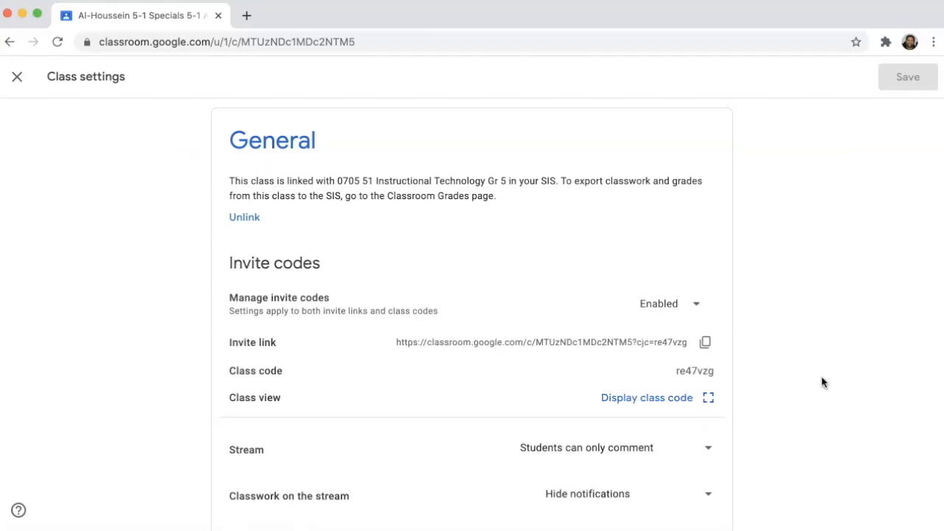
{"action": "left_click", "coordinate": [17, 77]}
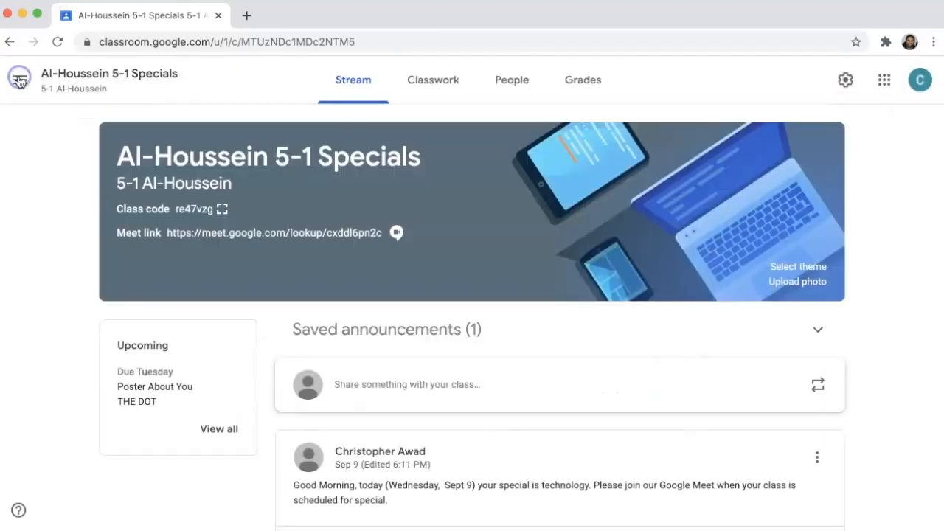
Step: Open the class's grades and bring the Sep 11 "Complete this form" assignment into view
{"action": "left_click", "coordinate": [595, 86]}
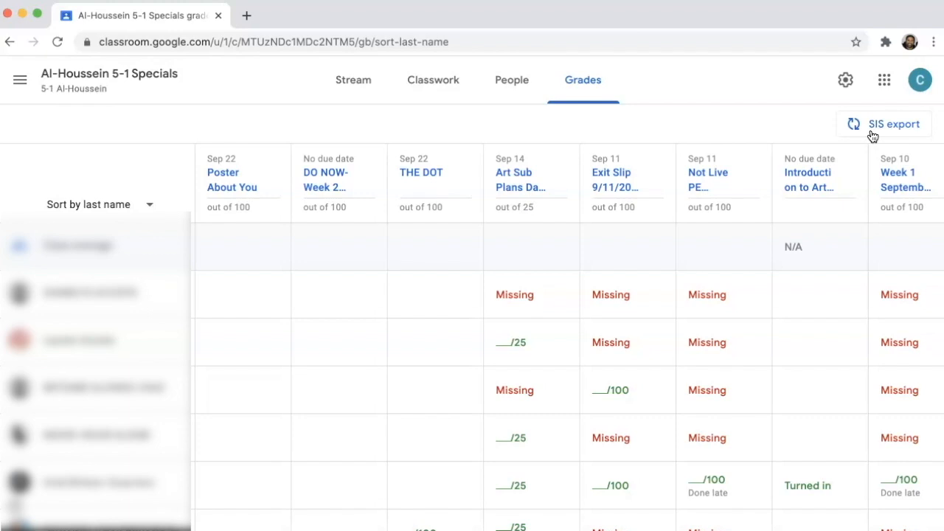
{"action": "scroll", "coordinate": [872, 136], "scroll_direction": "right", "scroll_amount": 5}
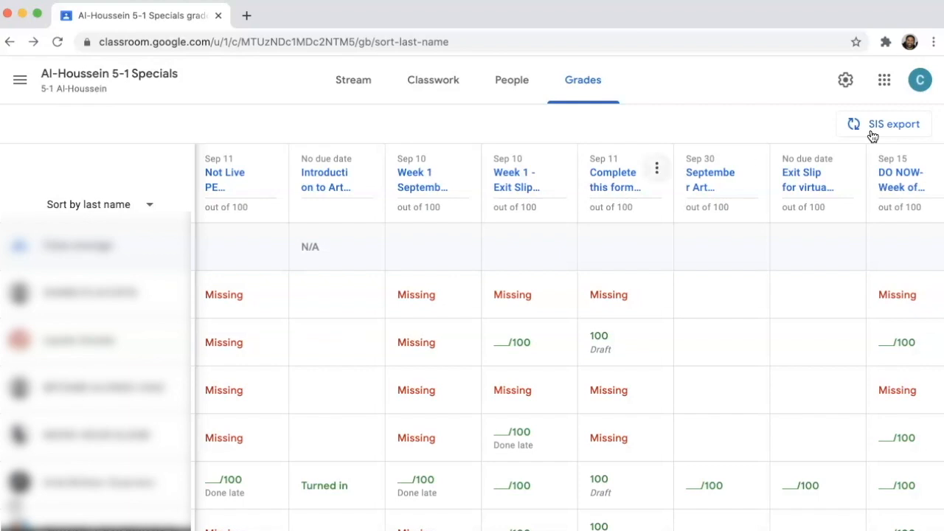
{"action": "left_click", "coordinate": [657, 168]}
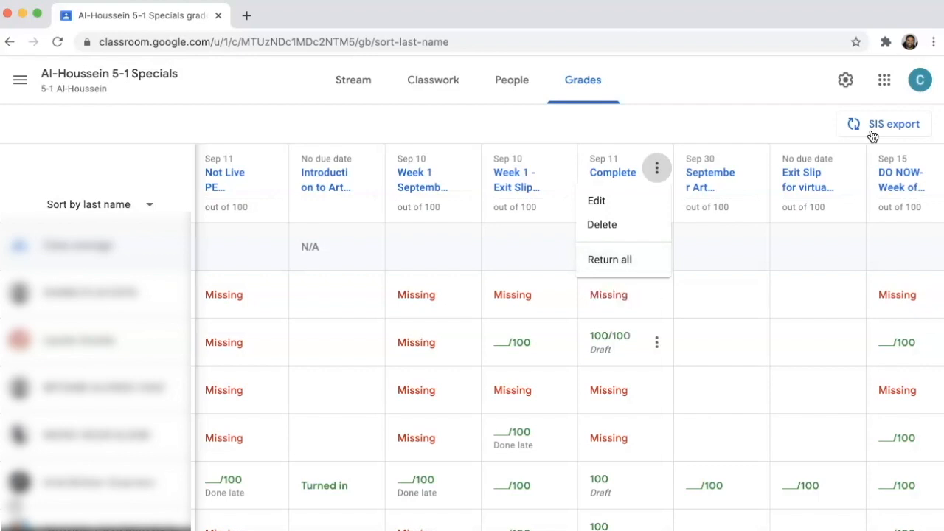
{"action": "left_click", "coordinate": [656, 342]}
{"action": "left_click", "coordinate": [657, 343]}
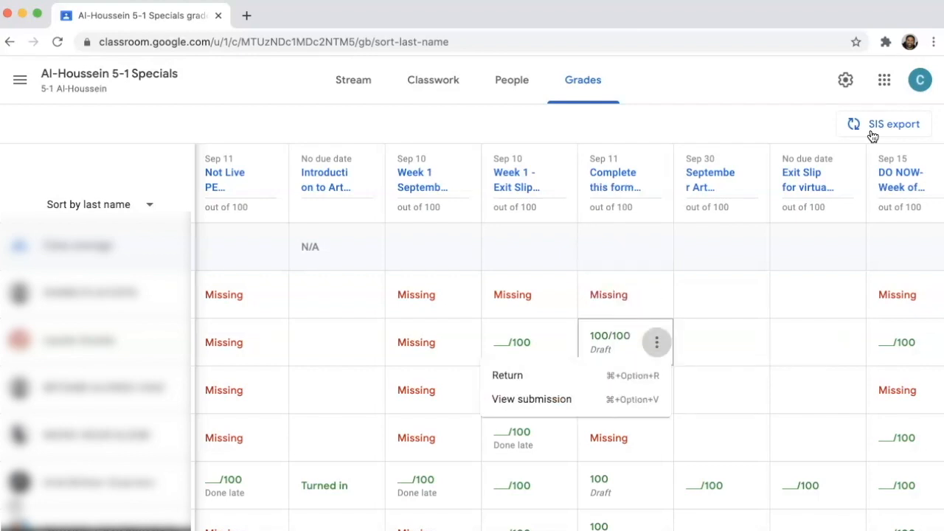
{"action": "left_click", "coordinate": [596, 376]}
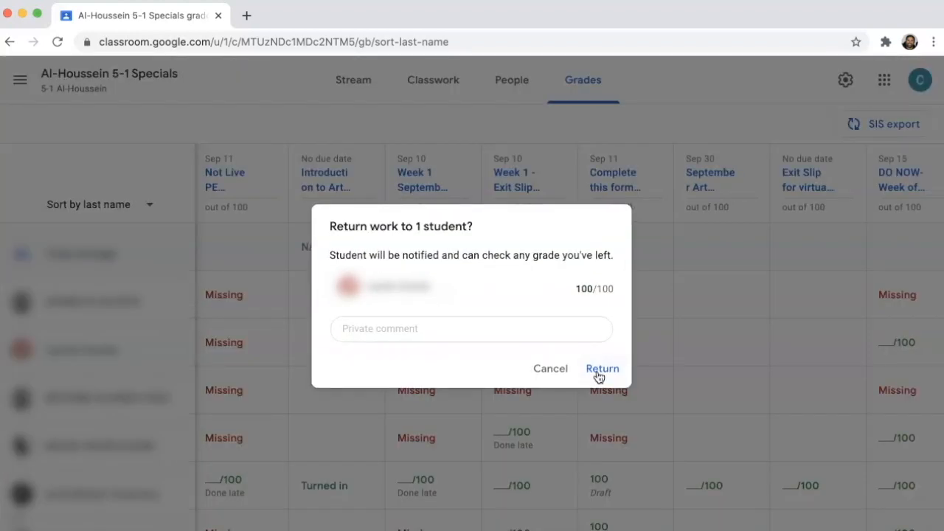
{"action": "left_click", "coordinate": [562, 370]}
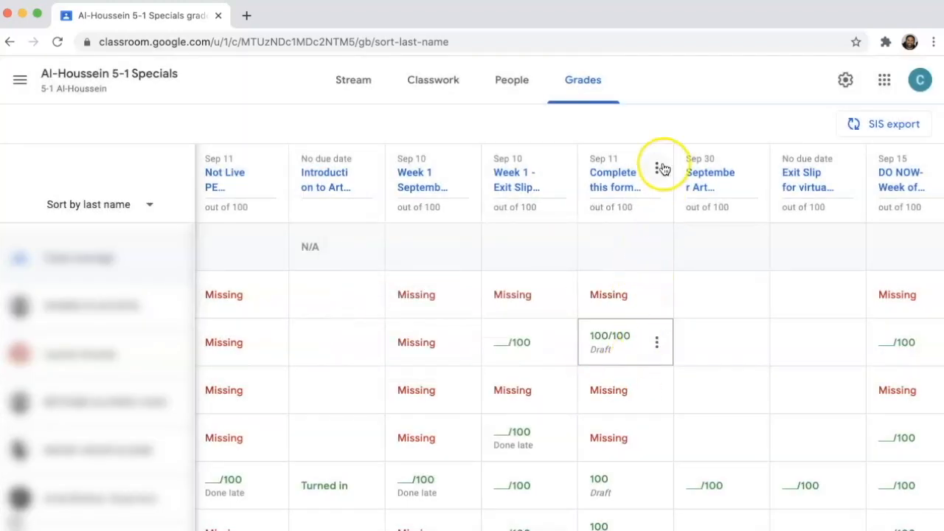
Step: Return the graded work of the Sep 11 "Complete this form" assignment to all students at once
{"action": "left_click", "coordinate": [659, 168]}
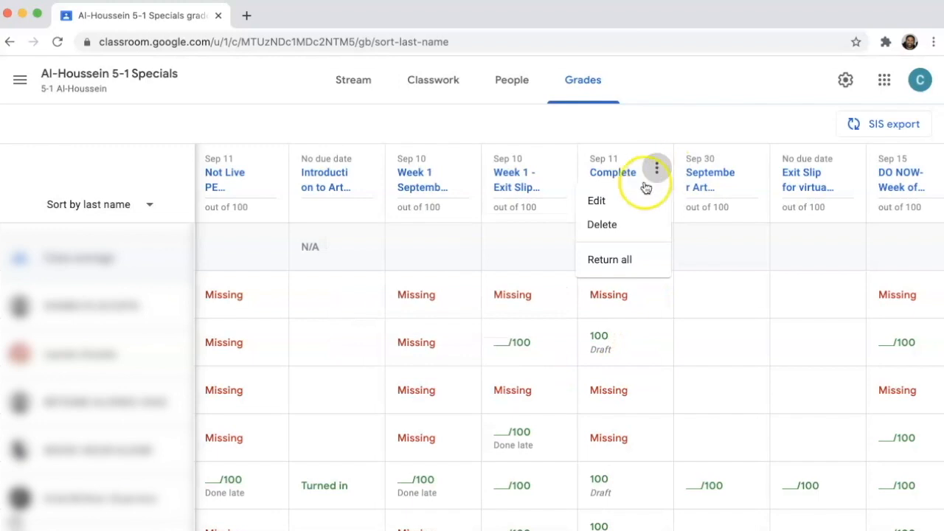
{"action": "left_click", "coordinate": [615, 262]}
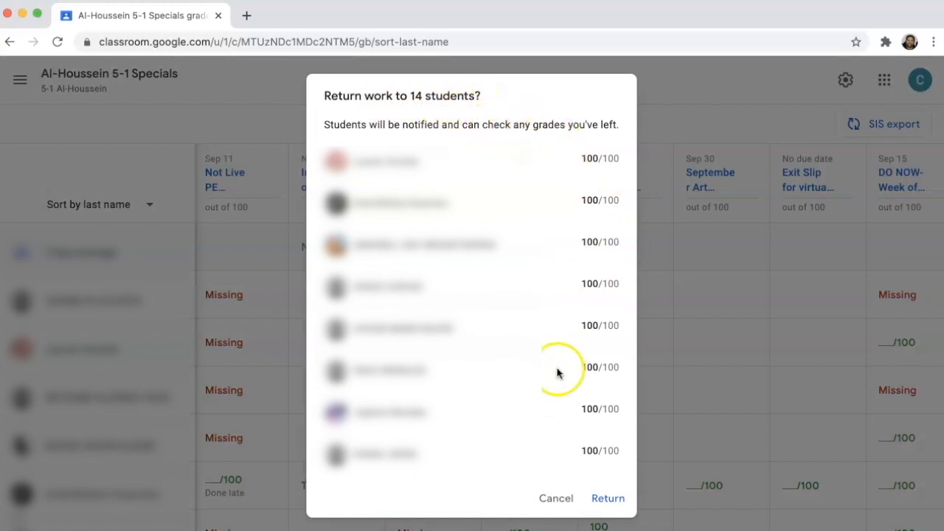
{"action": "left_click", "coordinate": [602, 508]}
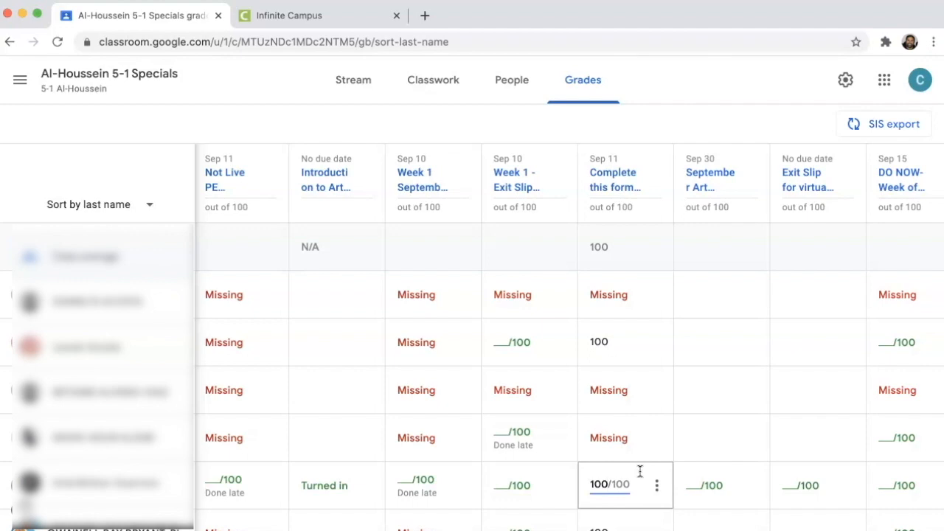
Step: Check the Infinite Campus grade book for section 0705-51 before exporting and return to the Google Classroom grades
{"action": "left_click", "coordinate": [350, 20]}
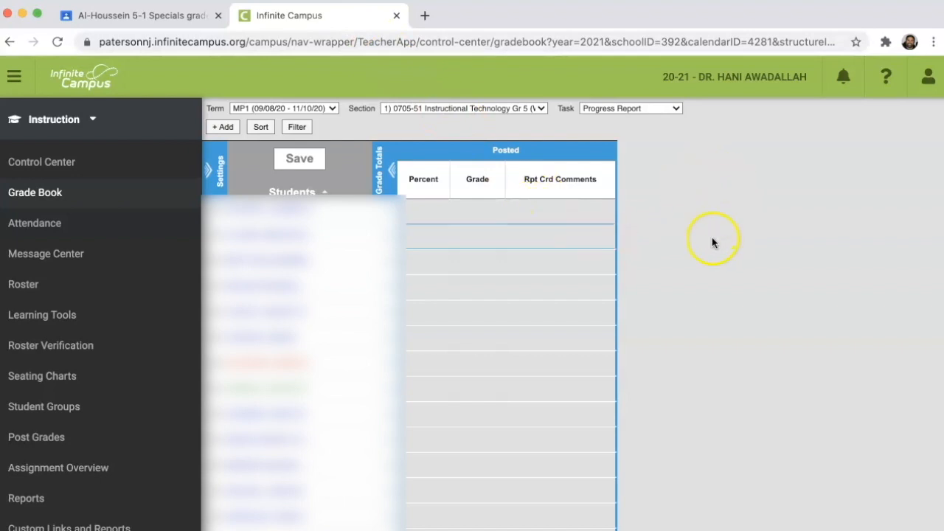
{"action": "left_click", "coordinate": [742, 198]}
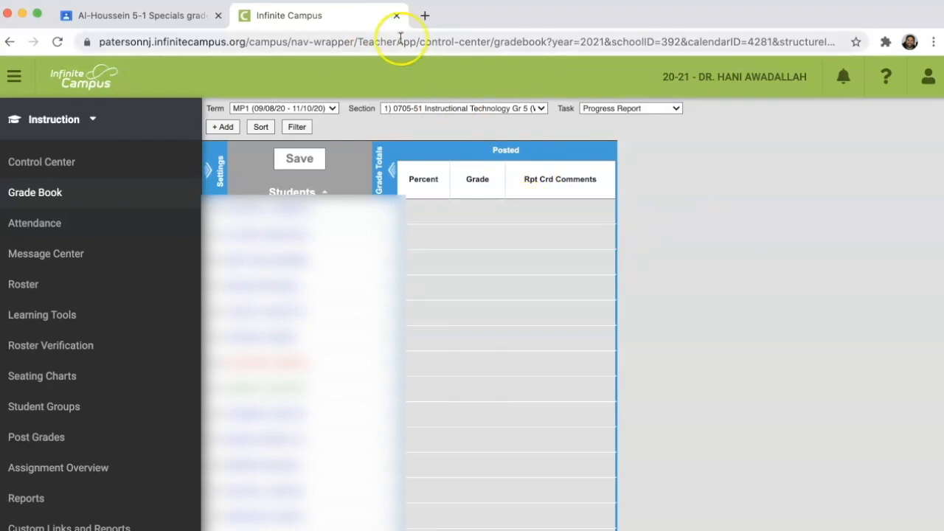
{"action": "left_click", "coordinate": [156, 14]}
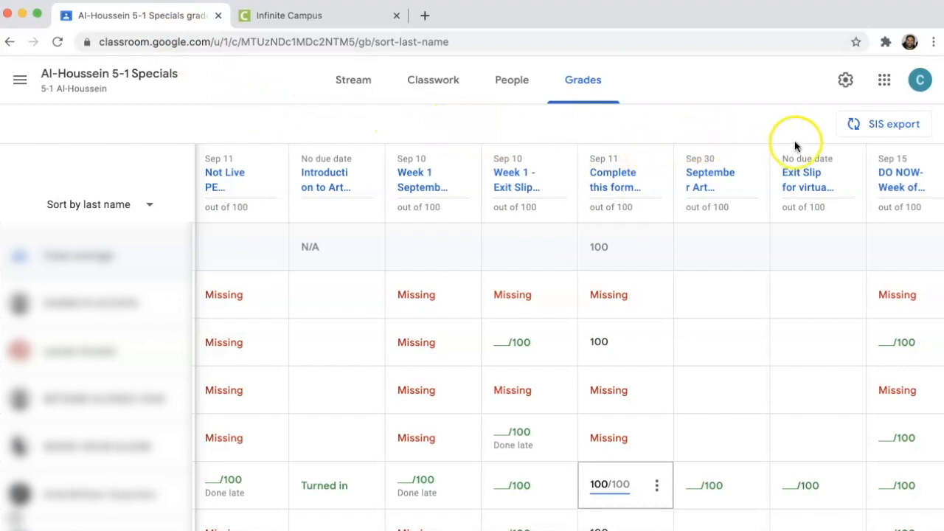
Step: Export only the grades of "Complete this form after our Google Meet." to the SIS, leaving all other classwork unselected
{"action": "left_click", "coordinate": [867, 131]}
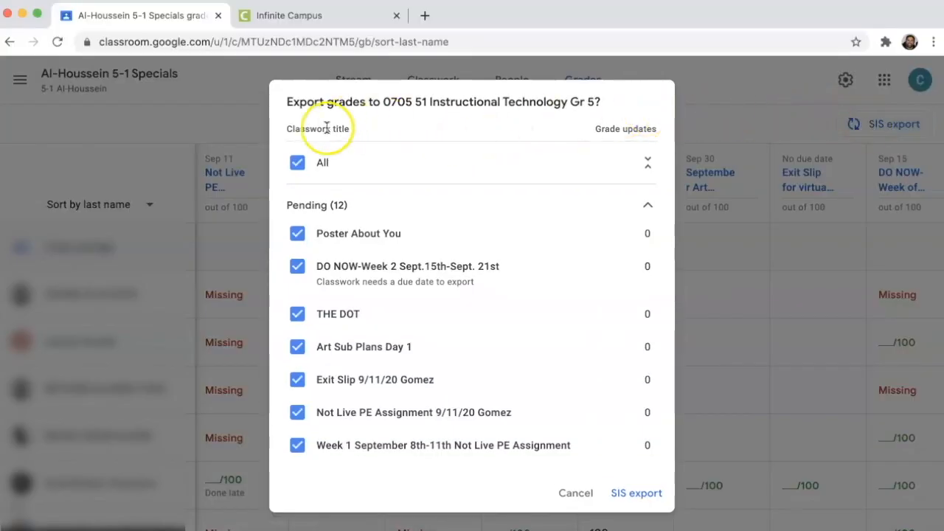
{"action": "left_click", "coordinate": [298, 162]}
{"action": "scroll", "coordinate": [295, 168], "scroll_direction": "down", "scroll_amount": 1}
{"action": "scroll", "coordinate": [295, 168], "scroll_direction": "down", "scroll_amount": 4}
{"action": "left_click", "coordinate": [287, 277]}
{"action": "left_click", "coordinate": [294, 345]}
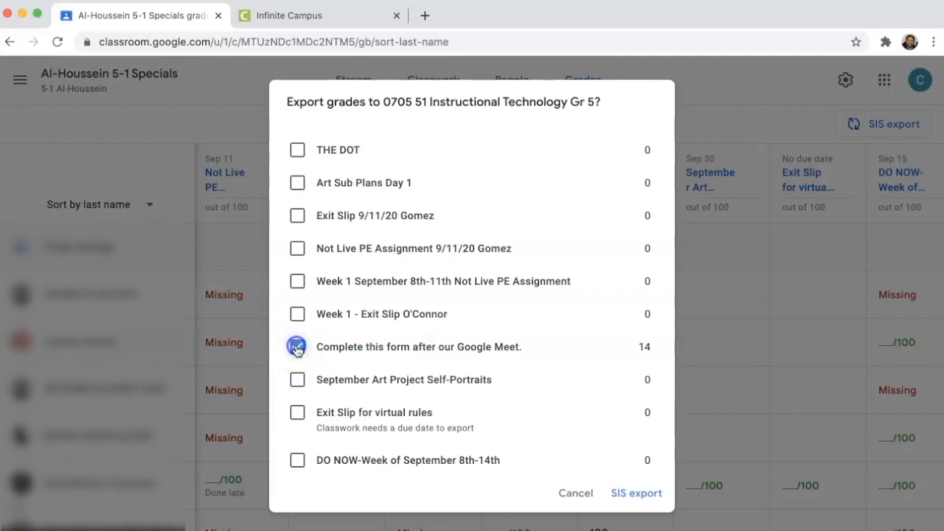
{"action": "left_click", "coordinate": [633, 493]}
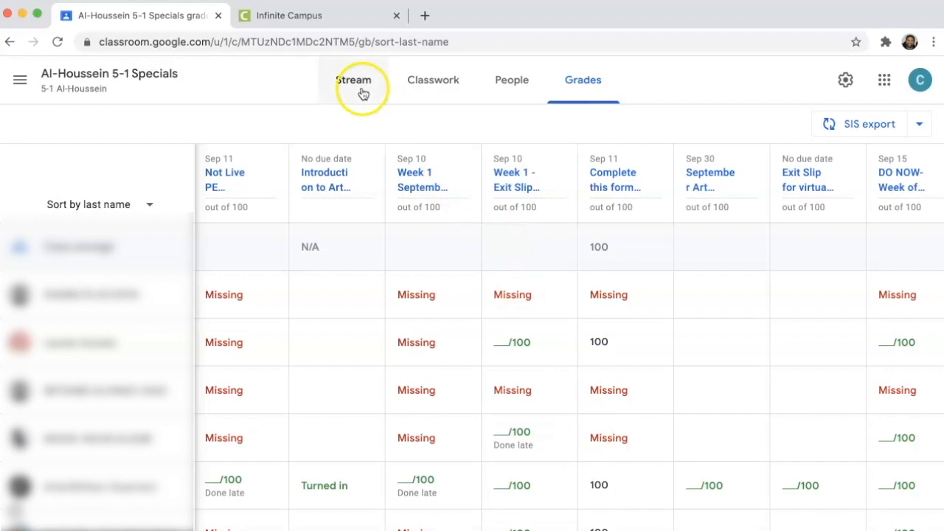
Step: Switch to Infinite Campus and give the uncategorized "Complete this form after our Google Meet." assignment the grading task Marking Period Grade
{"action": "left_click", "coordinate": [326, 15]}
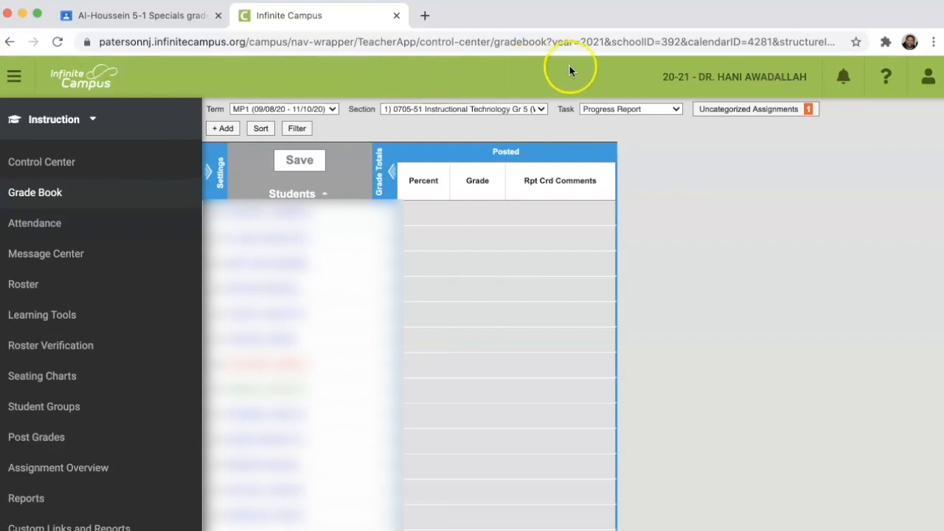
{"action": "left_click", "coordinate": [753, 112]}
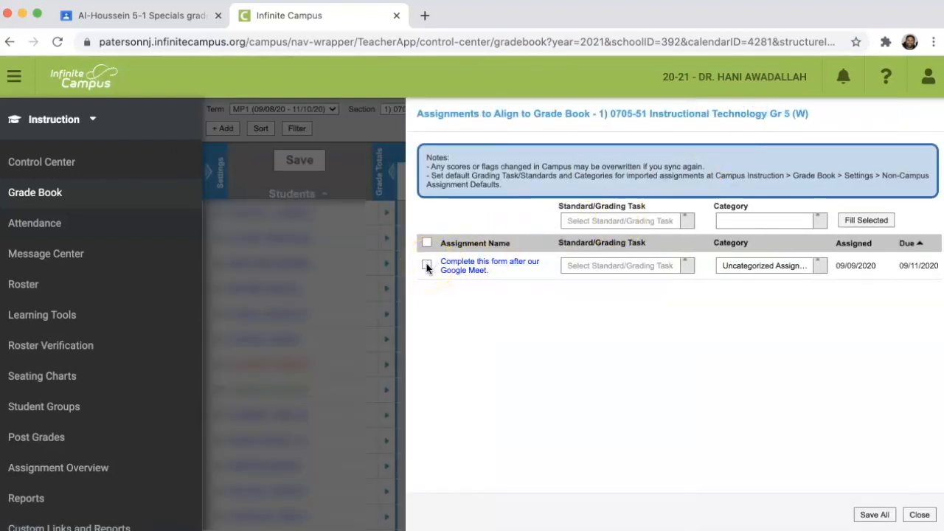
{"action": "left_click", "coordinate": [427, 267]}
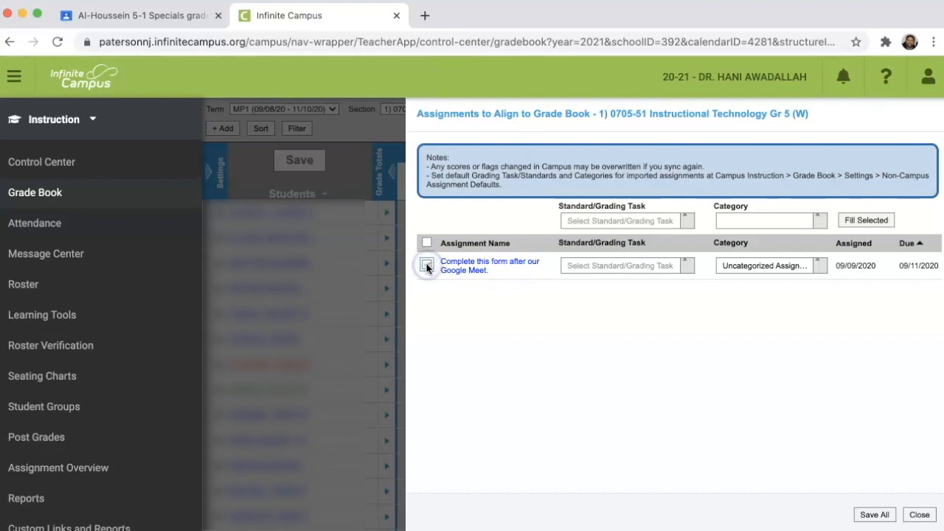
{"action": "left_click", "coordinate": [626, 267]}
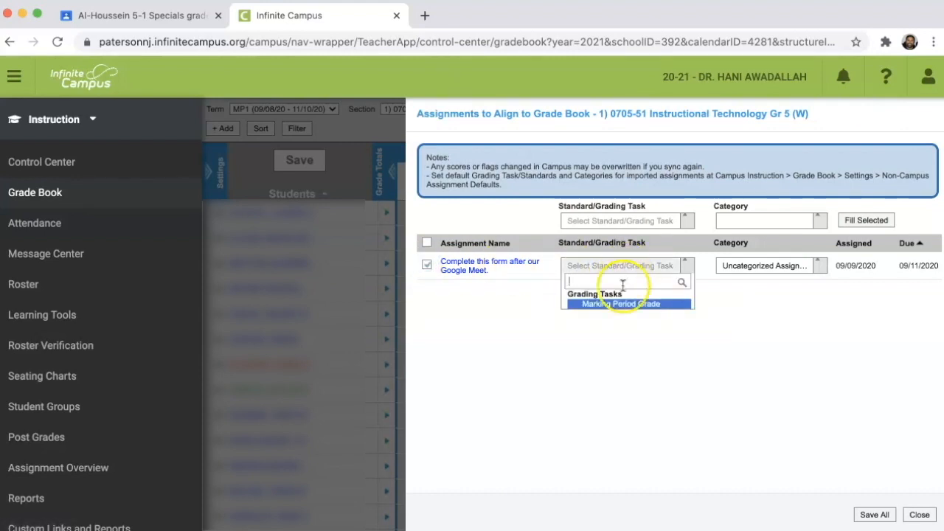
{"action": "left_click", "coordinate": [621, 304]}
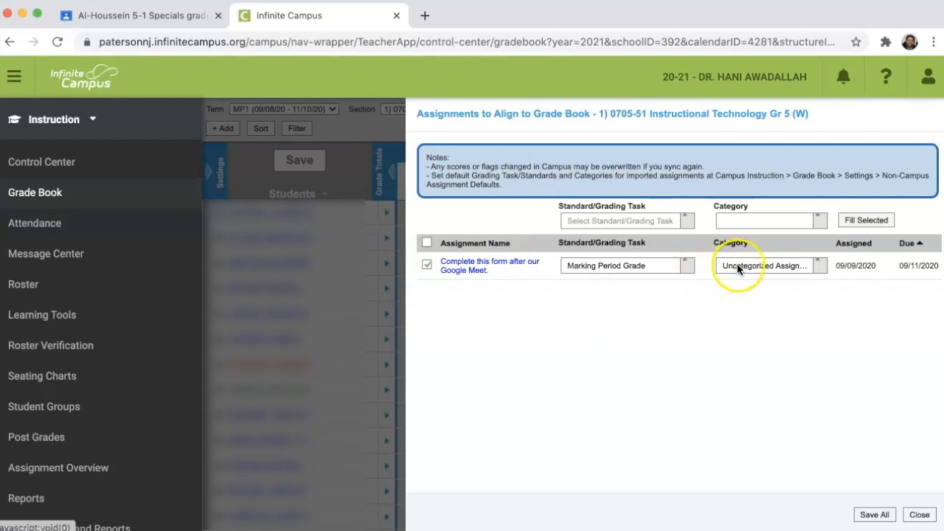
Step: Set the assignment's category to Classwork/Participation/Notebook, save the alignment and return to the grade book to view the assignment's column
{"action": "left_click", "coordinate": [737, 265]}
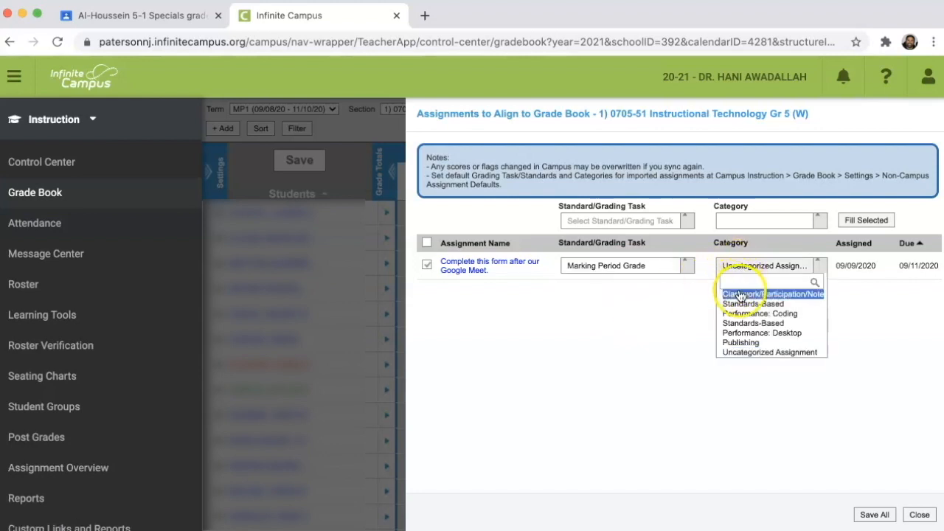
{"action": "left_click", "coordinate": [738, 294]}
{"action": "left_click", "coordinate": [873, 514]}
{"action": "left_click", "coordinate": [756, 365]}
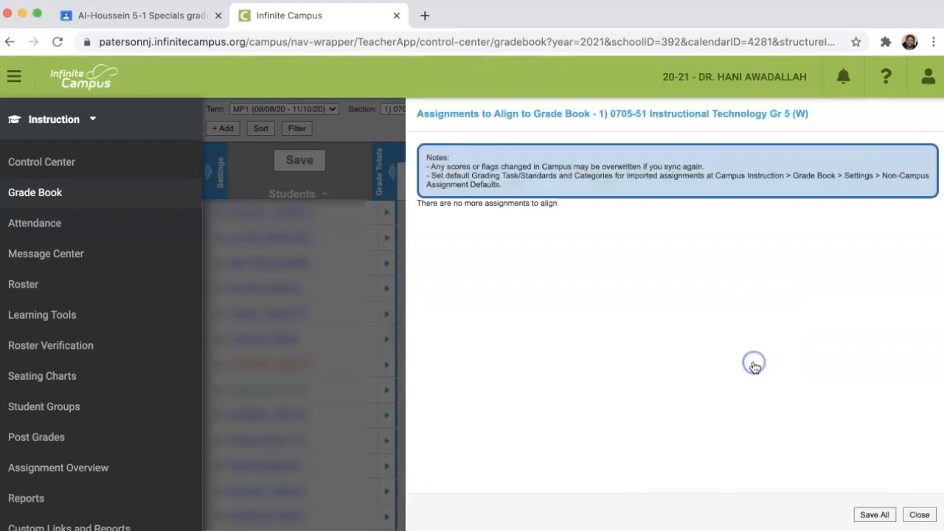
{"action": "left_click", "coordinate": [917, 516]}
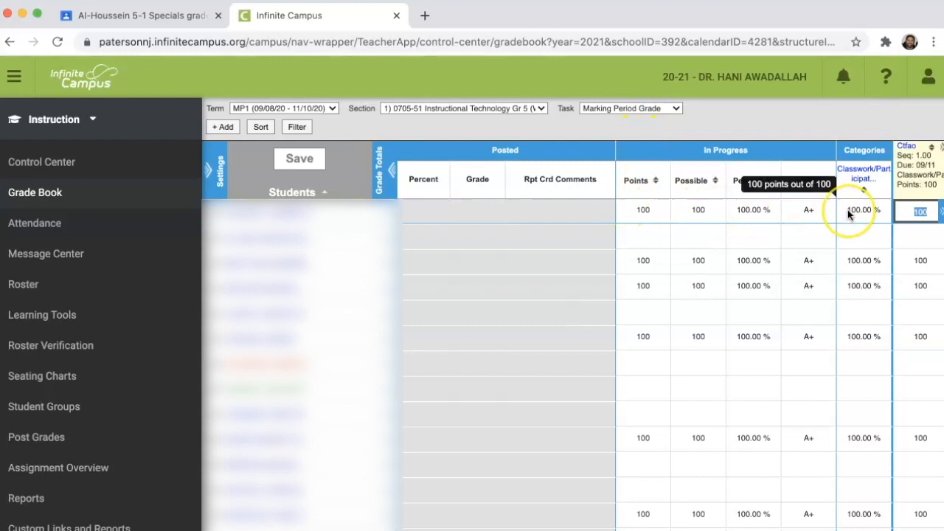
{"action": "mouse_move", "coordinate": [917, 152]}
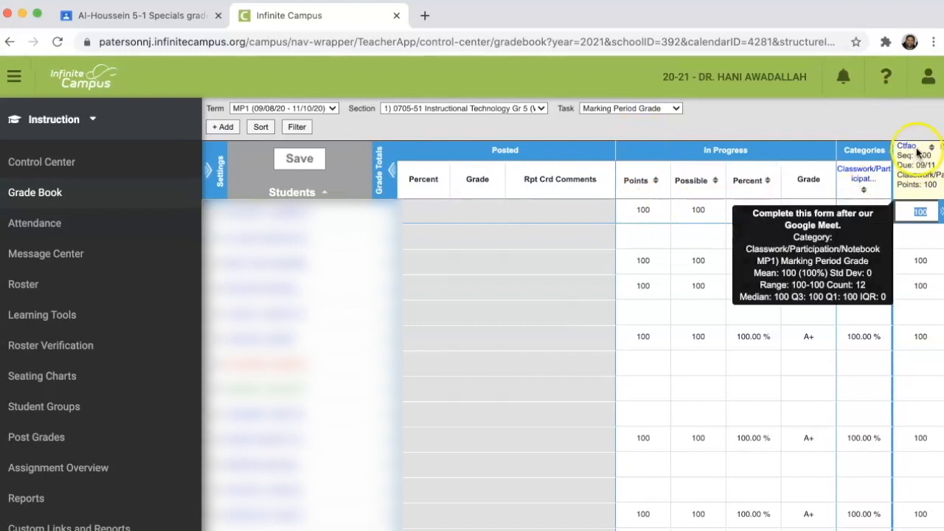